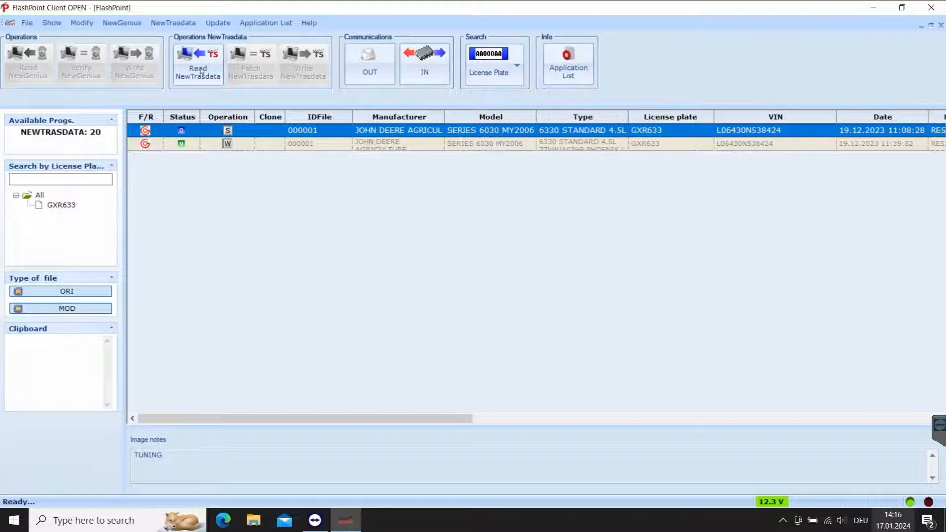
Step: Start a NewTrasdata read and select the vehicle CASE IH, STEIGER, 470 12.9L 384kW/515HP EDC17CV41
click(199, 70)
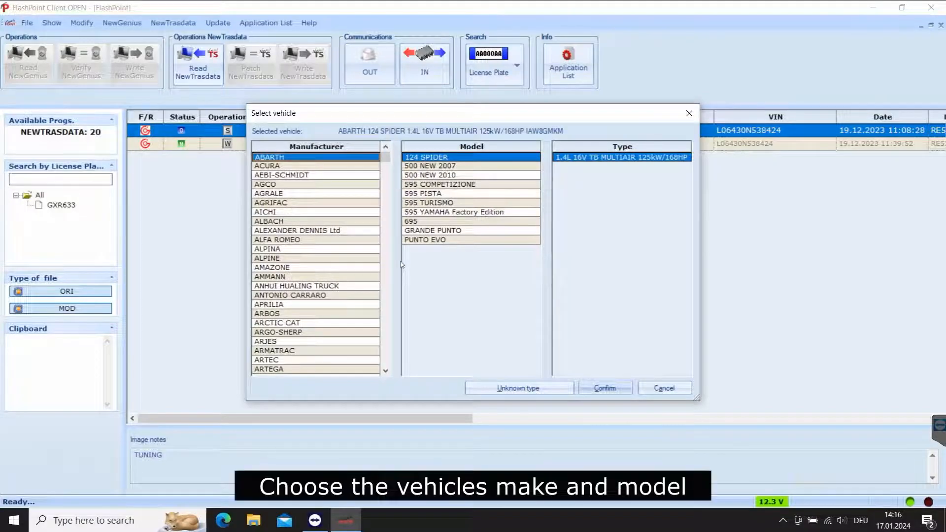
scroll(327, 269, down, 6)
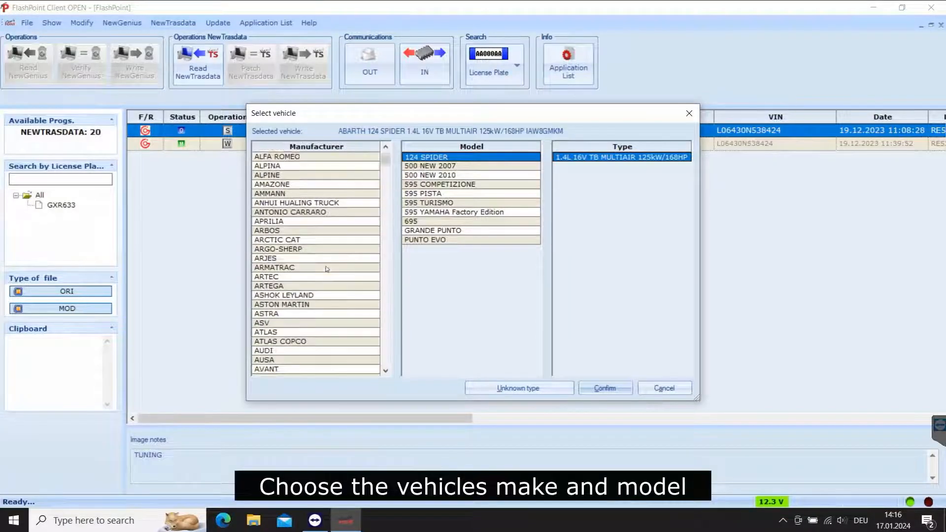
scroll(327, 268, down, 13)
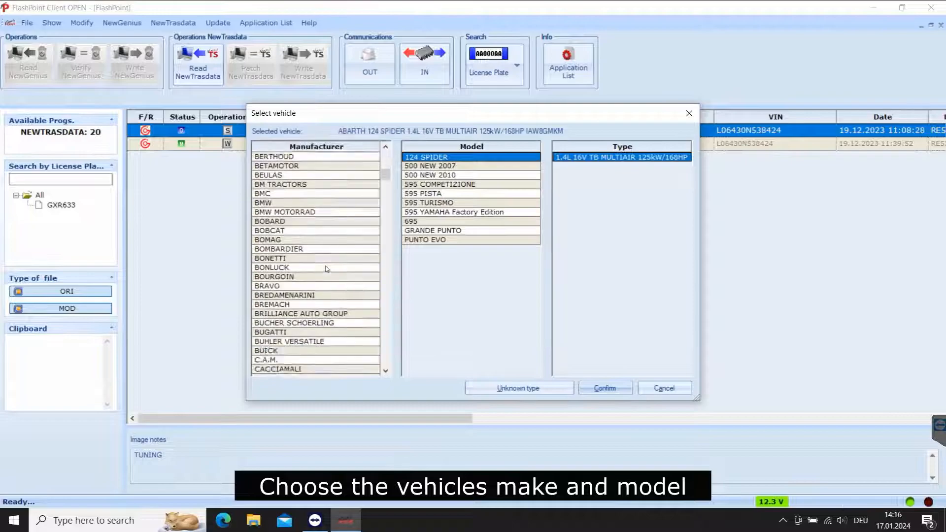
scroll(327, 269, down, 1)
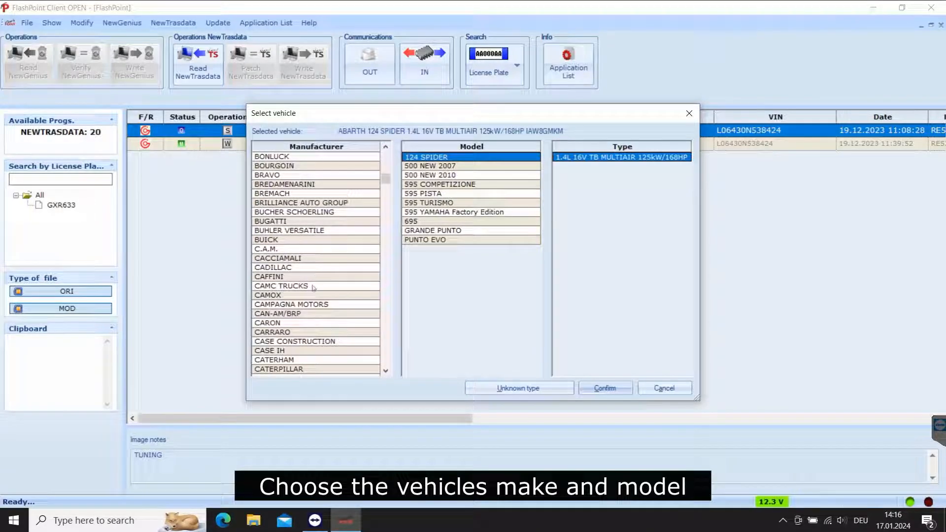
click(277, 350)
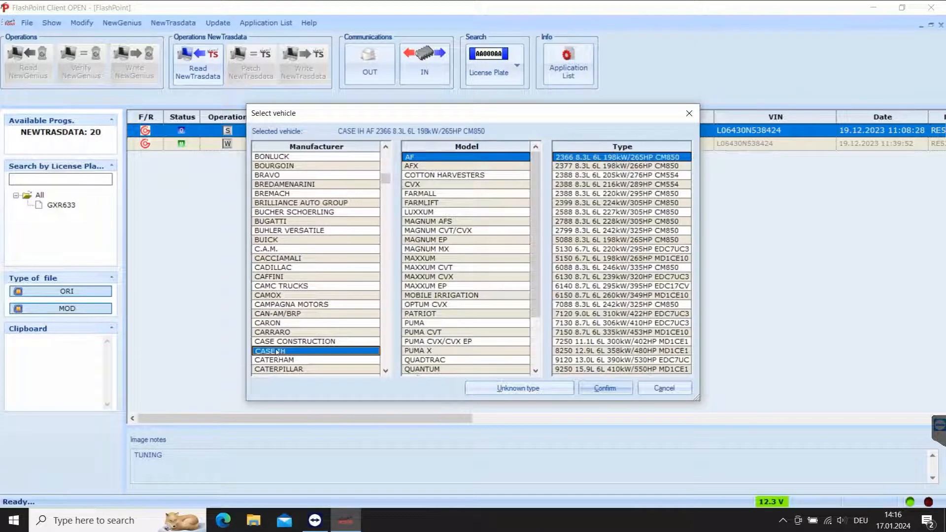
scroll(429, 313, down, 3)
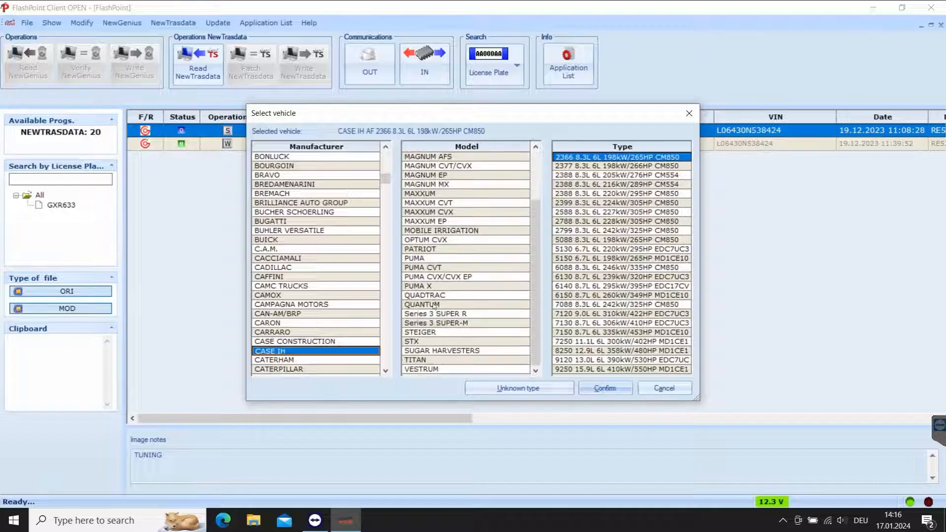
click(420, 333)
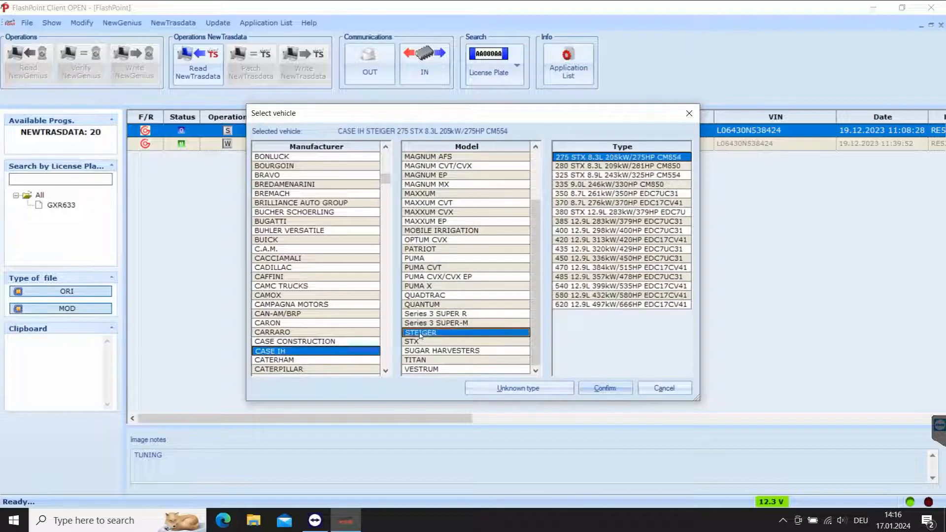
click(596, 268)
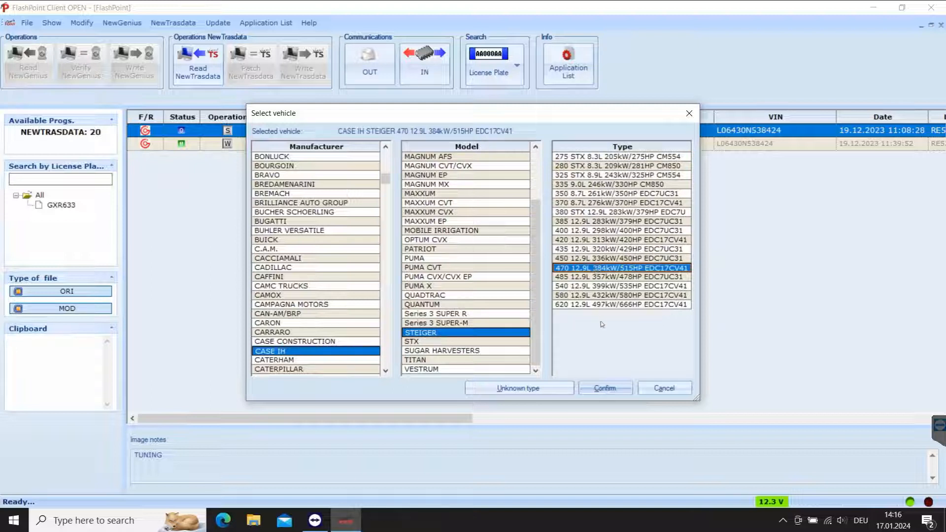
click(597, 388)
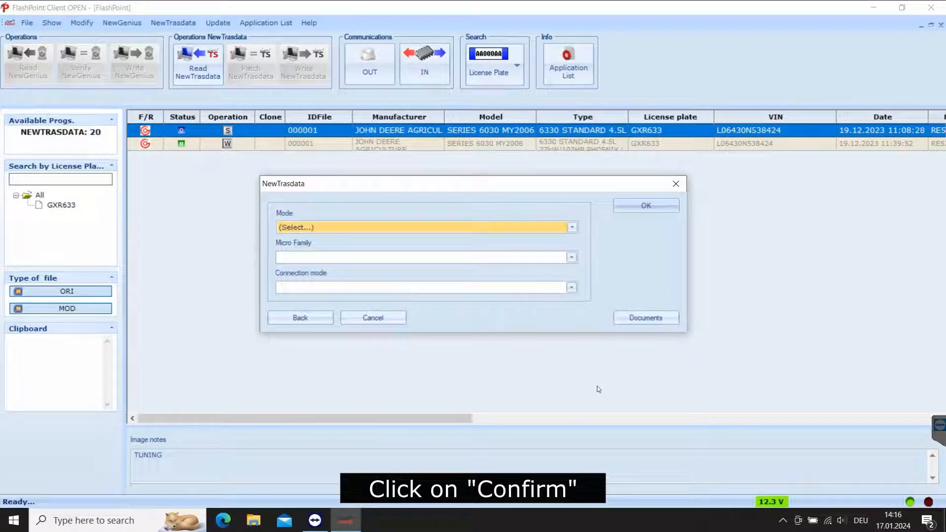
Step: Look up the cables and ECU pin connections in the manual of the BENCH MODE Bosch EDC17CV41 plugin, and return to the read setup
click(624, 318)
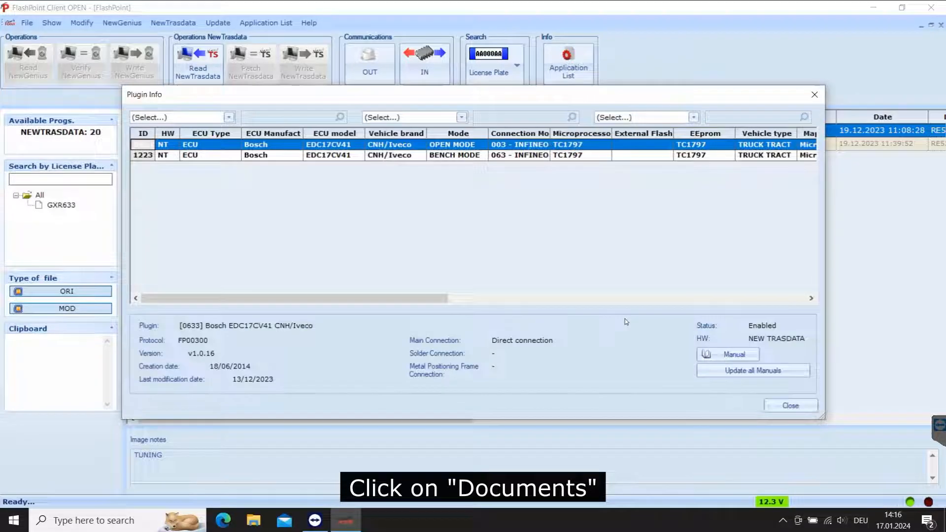
click(439, 158)
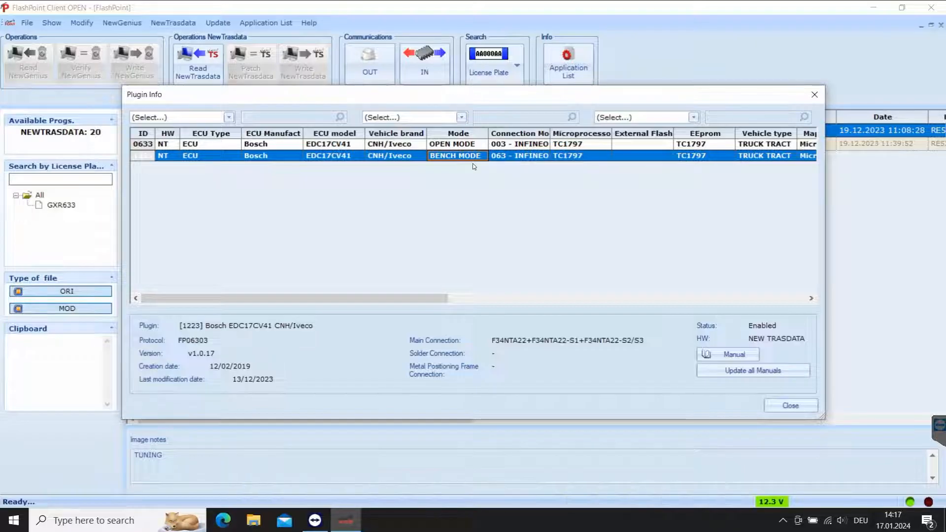
click(702, 354)
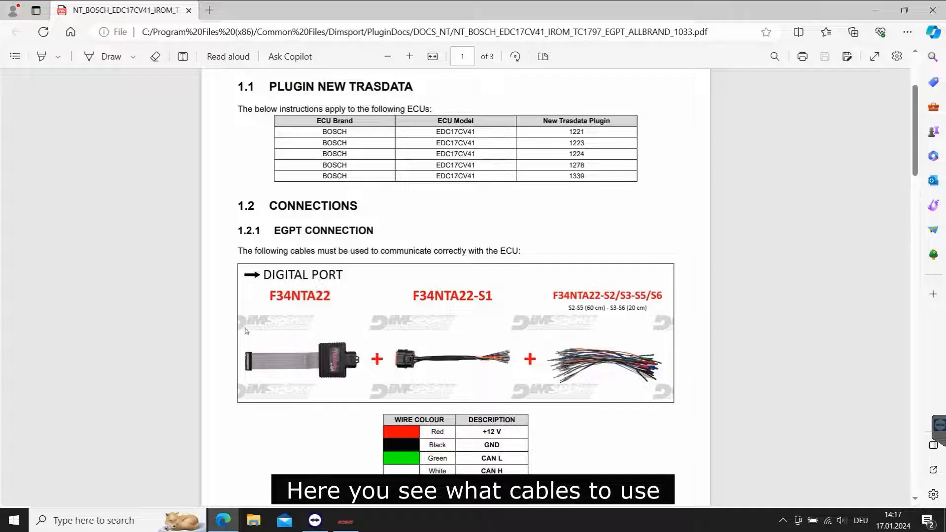
scroll(244, 293, down, 10)
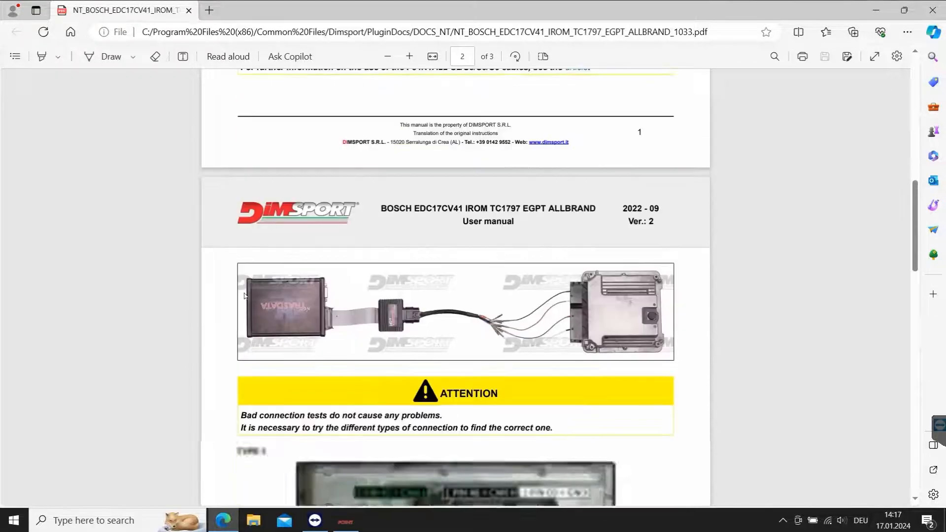
scroll(243, 292, down, 5)
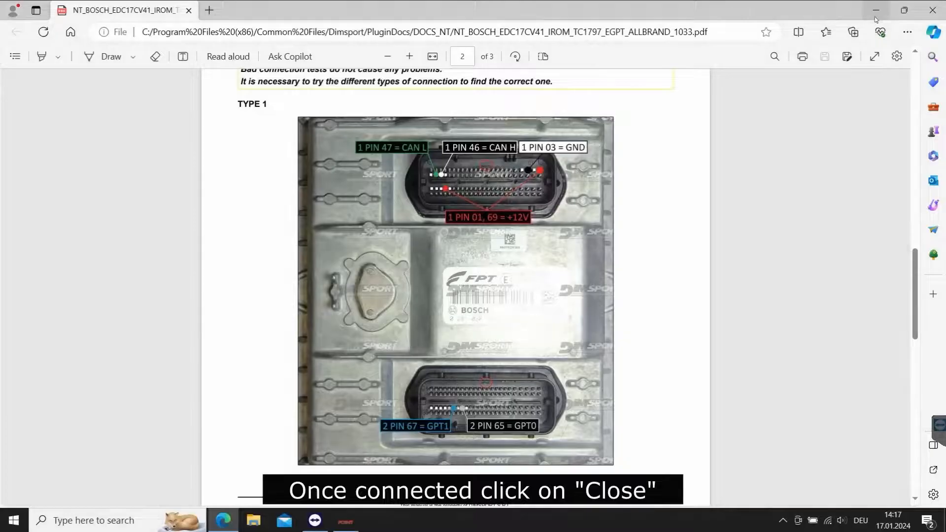
click(876, 14)
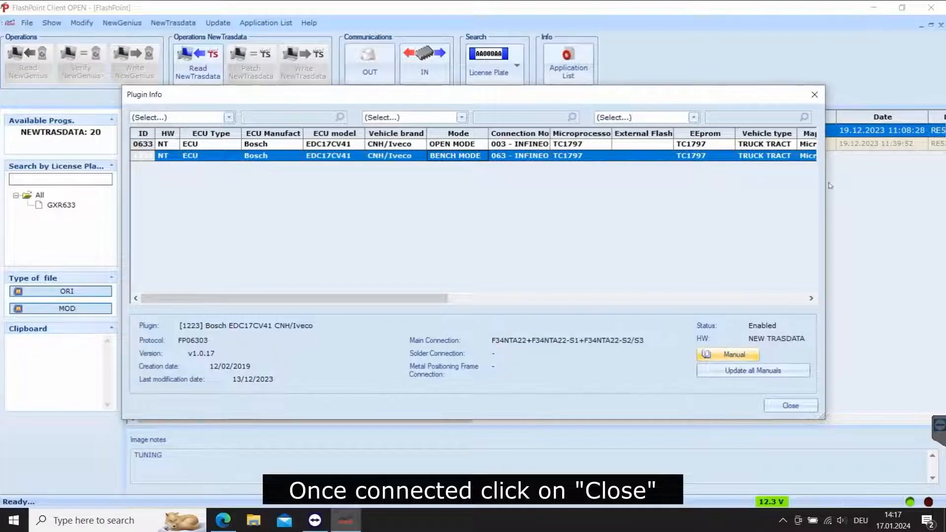
click(783, 405)
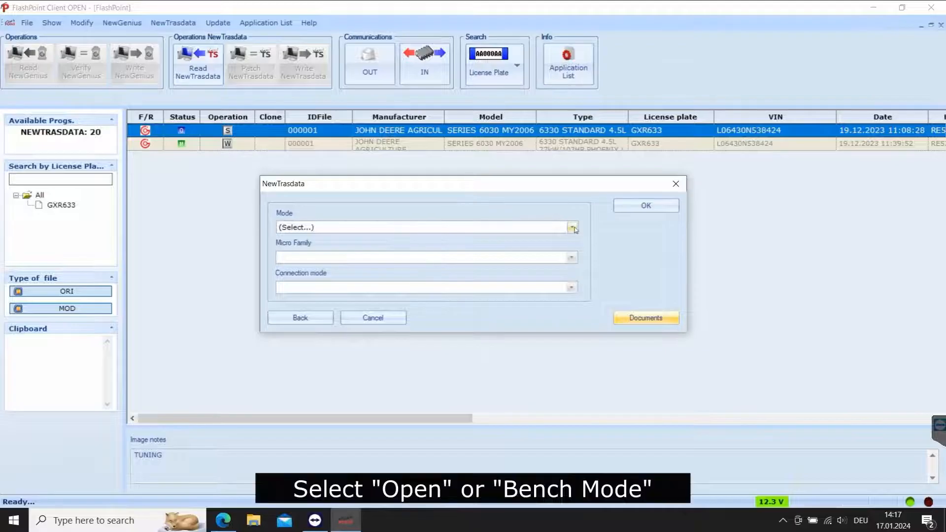
Step: Set the read mode to BENCH MODE and carry out the full ECU read
click(571, 228)
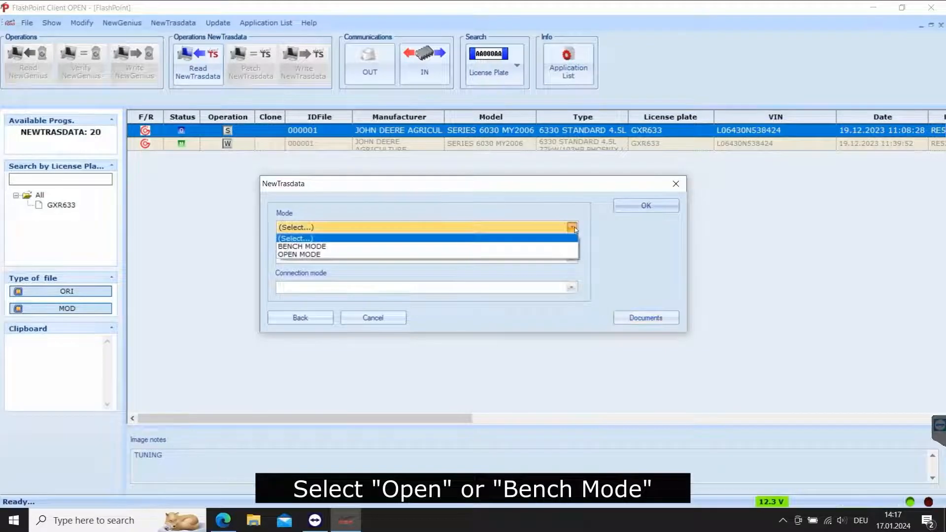
click(321, 247)
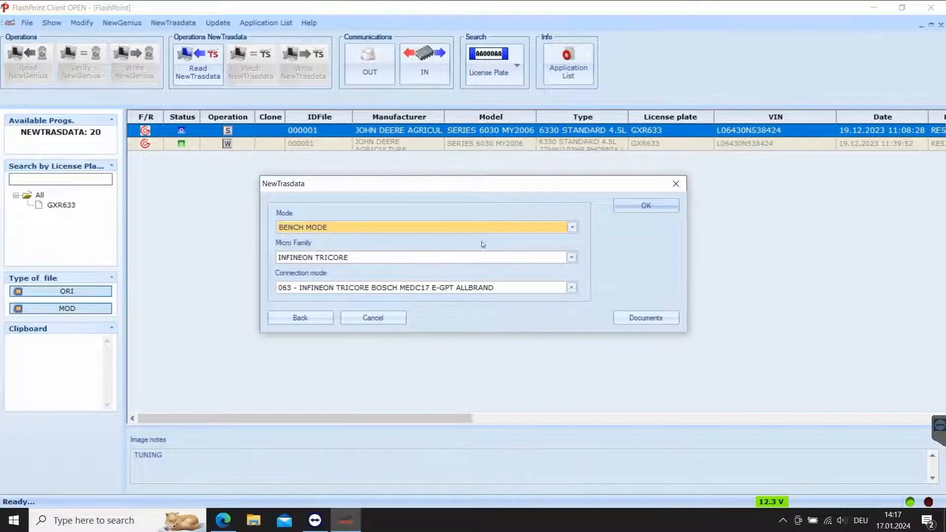
click(647, 208)
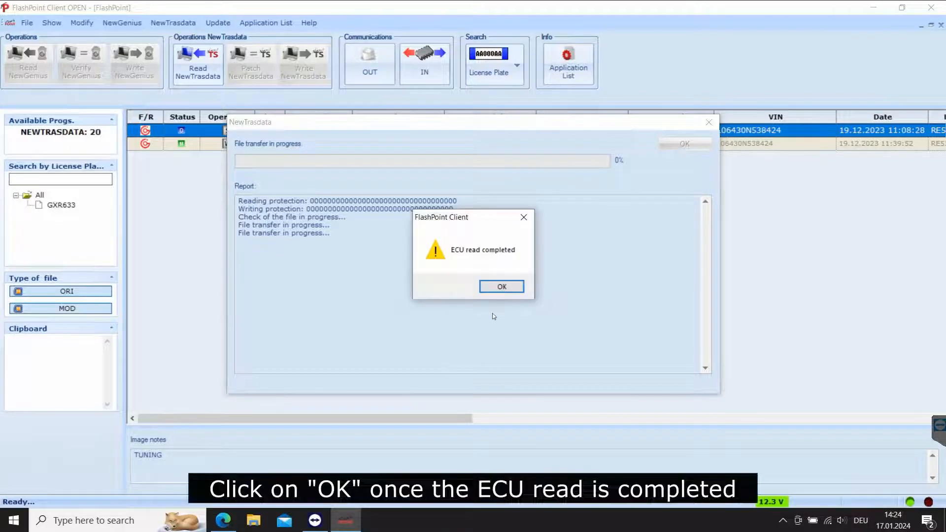
click(500, 287)
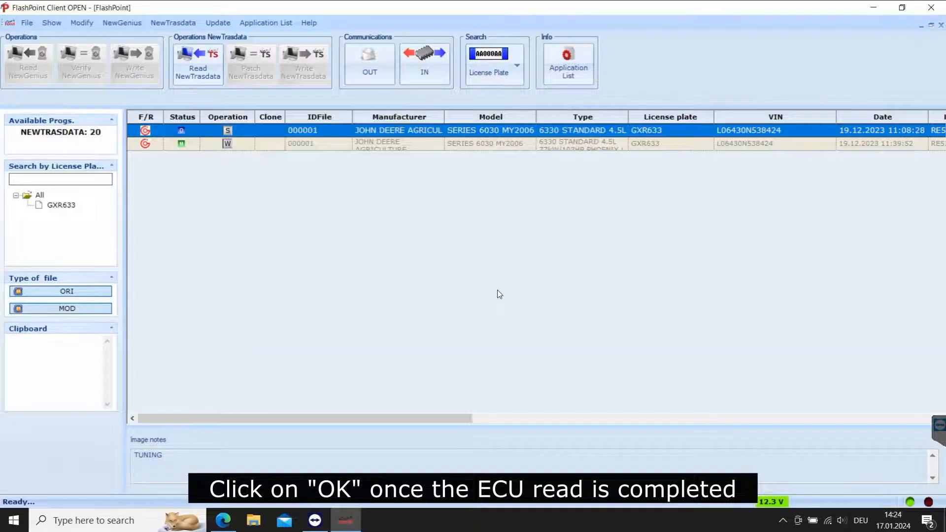
Step: Save the vehicle details with the license plate, model year 2017, the VIN and the note "Trasdata Readout"
text(XXXXXX)
key(Tab)
text(2017)
key(Tab)
text(xxxxxxxxxxxxxxxxx)
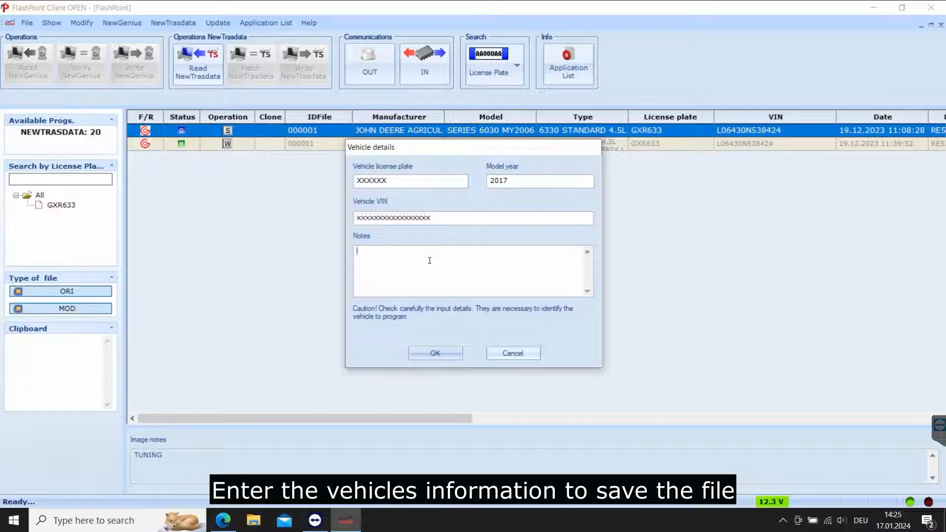
key(Tab)
text(Trasdata)
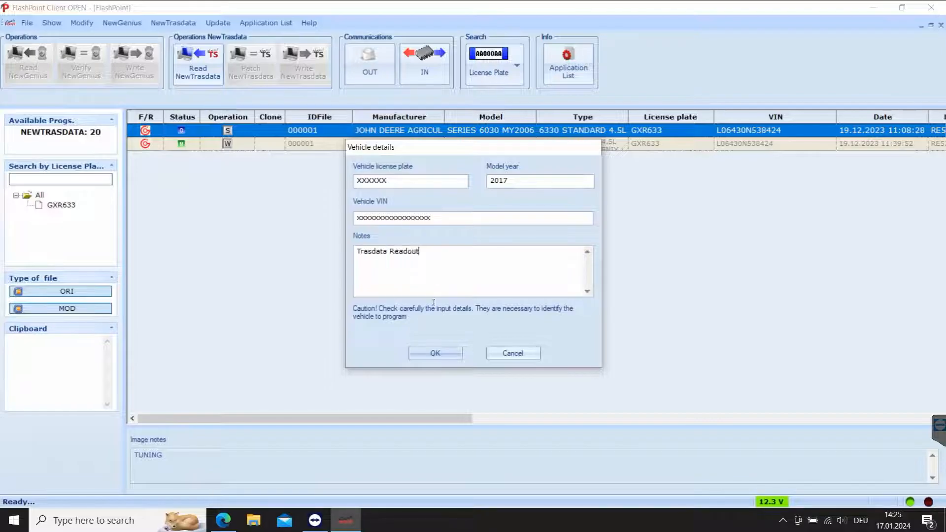
text( Readout)
click(438, 354)
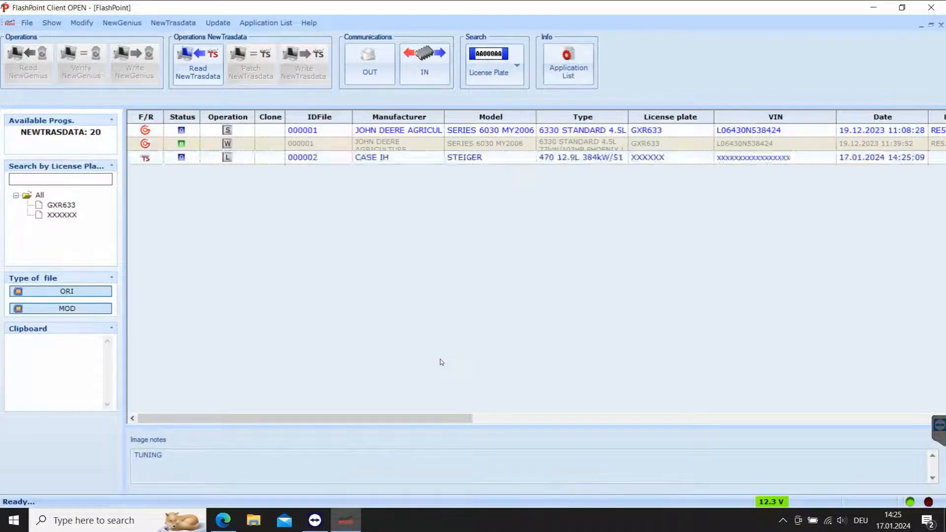
Step: Export the CASE IH STEIGER readout file to the OUT folder
click(503, 286)
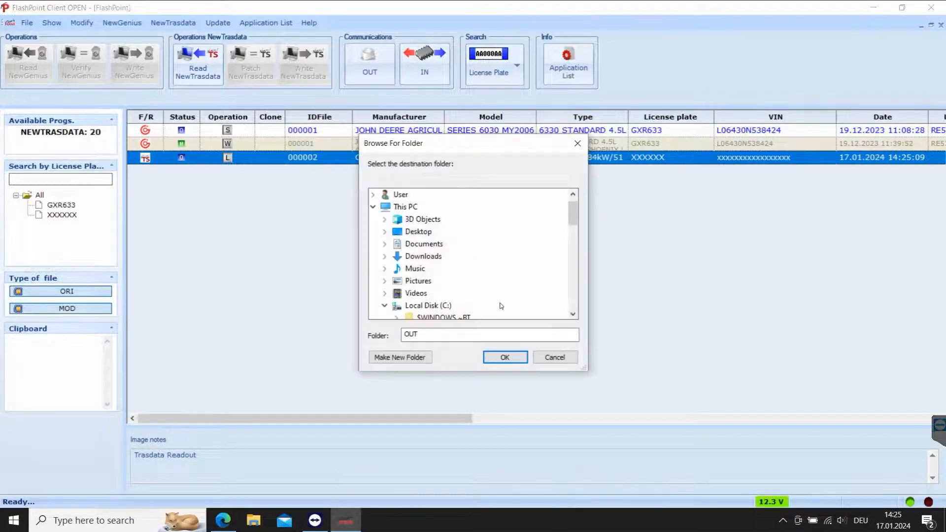
click(498, 358)
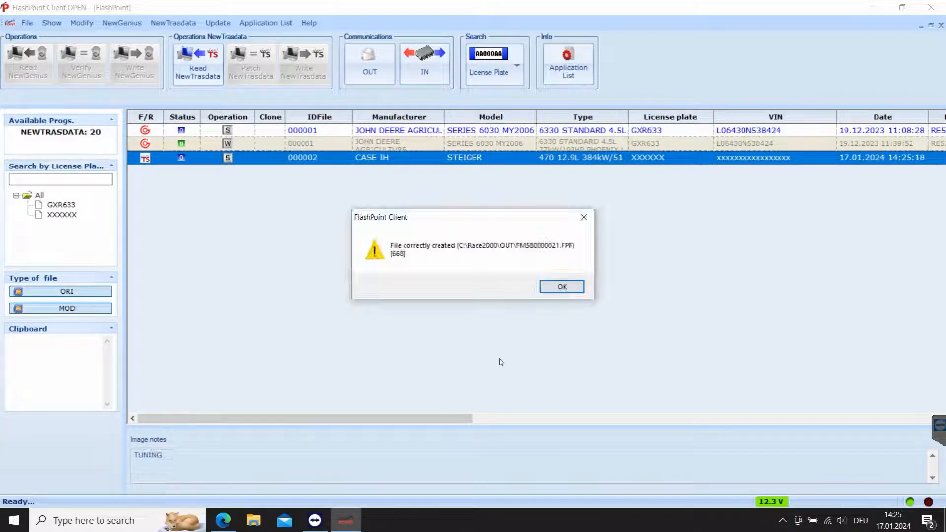
click(561, 288)
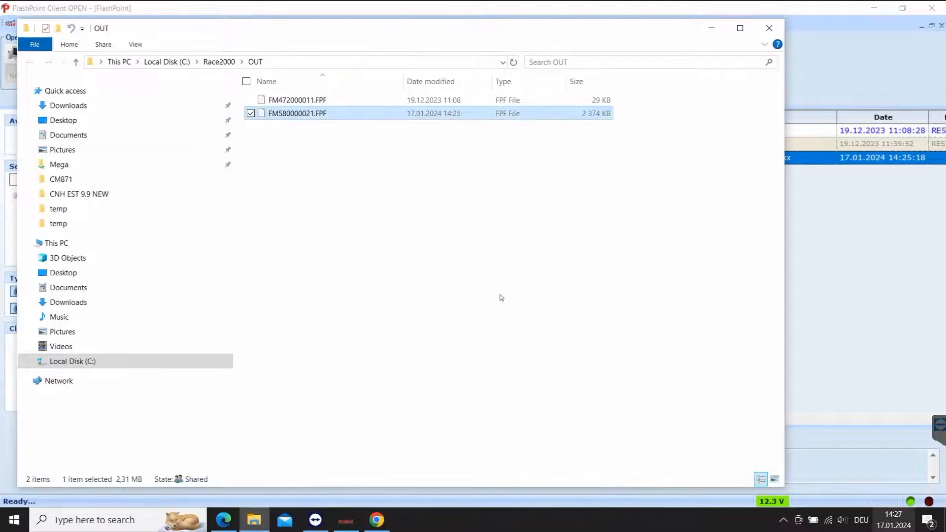
Step: Switch to the Tuning24 dealer platform in Chrome and choose Case Steiger 470 AFS Connect 12.9L Tier 4b EDC17CV41 for a new file tuning
click(384, 521)
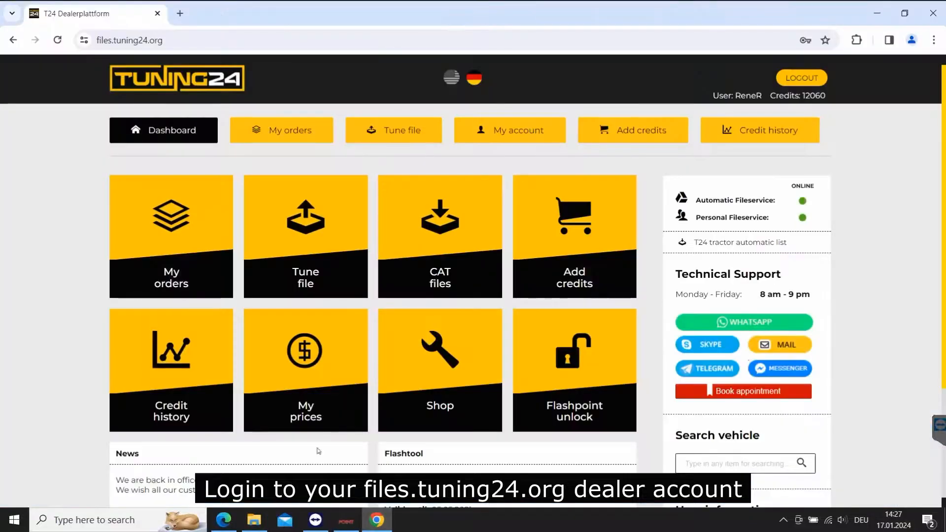
click(311, 237)
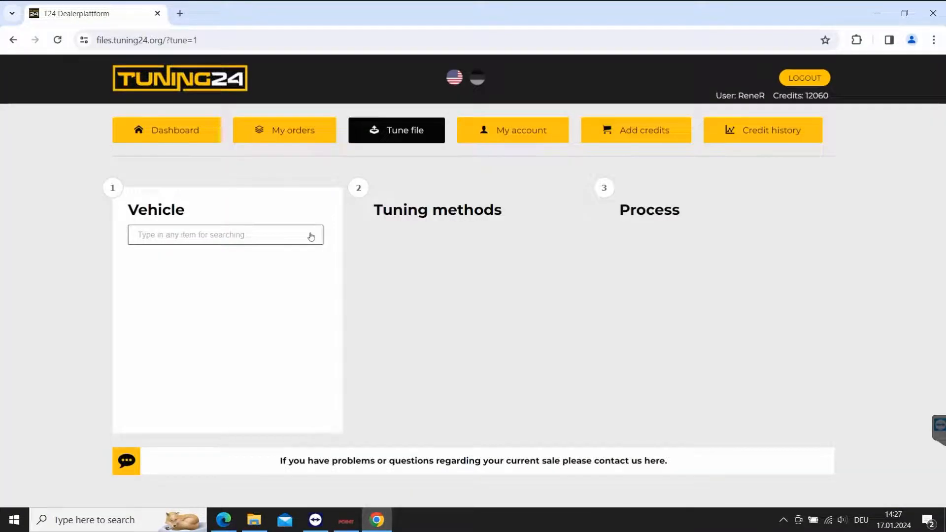
click(249, 236)
text(Case Steiger)
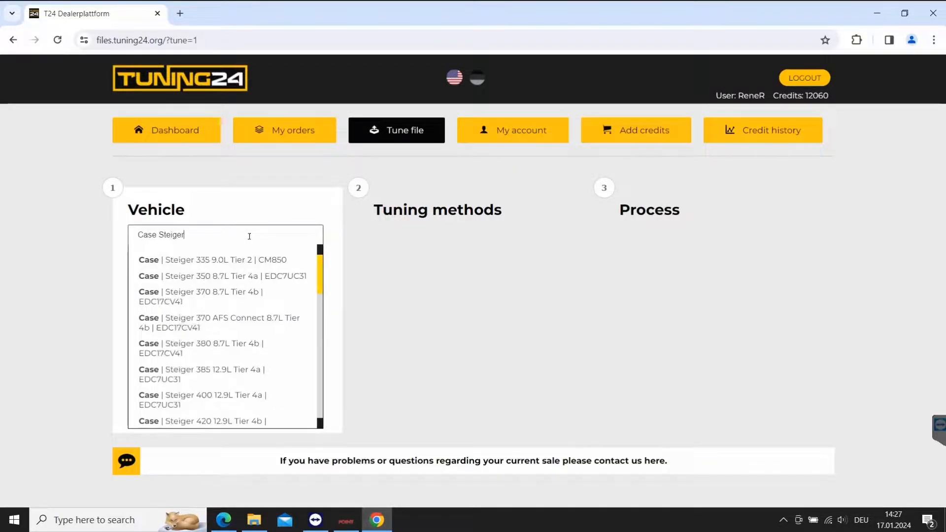
text( 470)
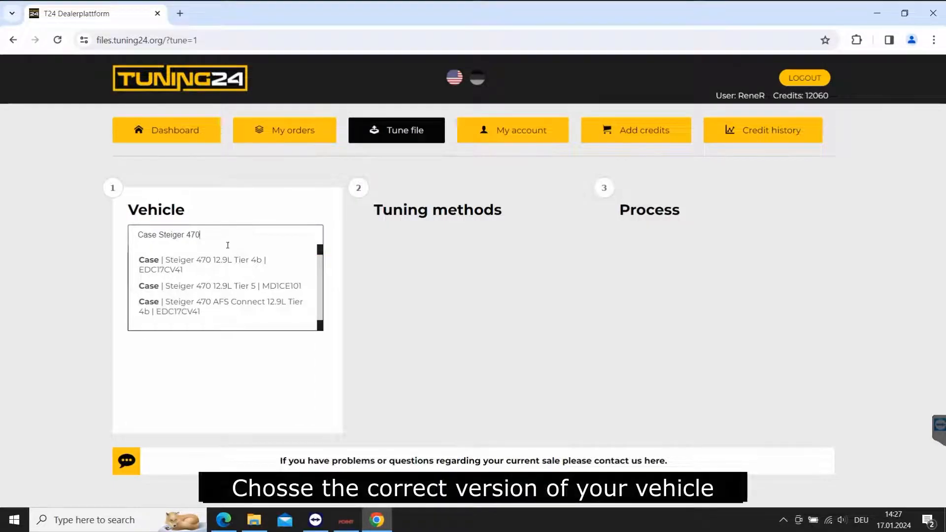
click(186, 306)
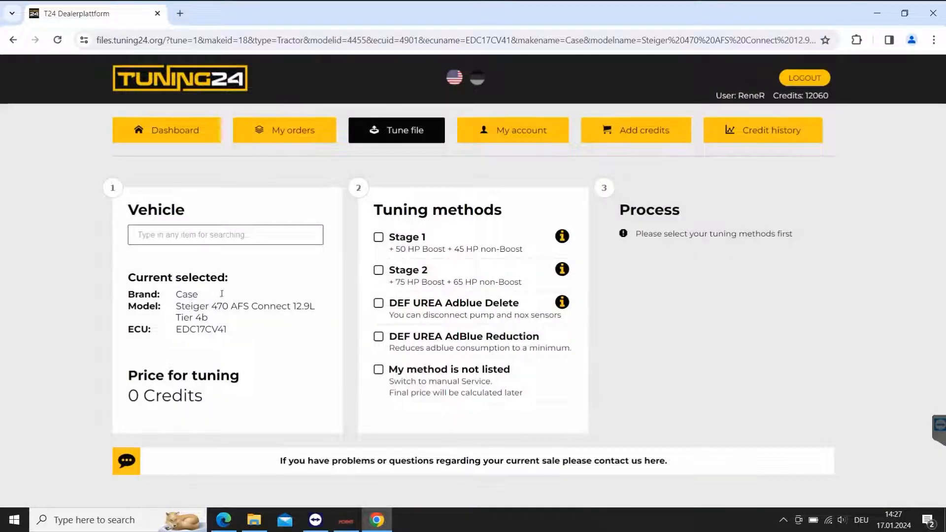
Step: Choose the DEF UREA Adblue Delete tuning method and upload FM580000021.FPF from the Race2000 OUT folder
click(378, 309)
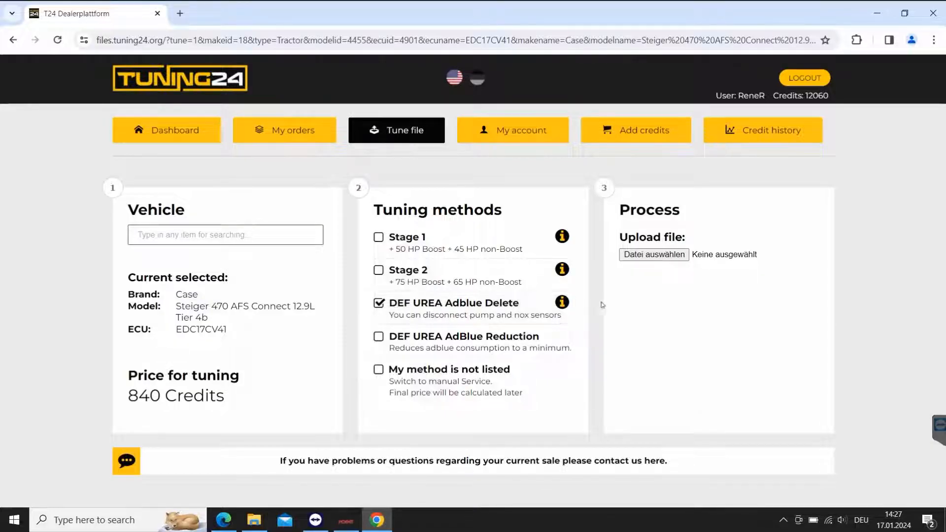
click(661, 254)
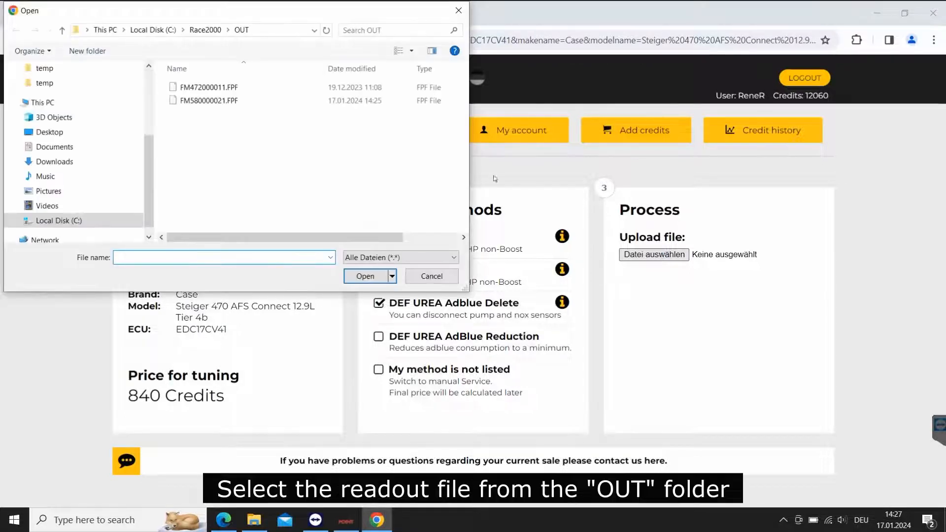
click(204, 101)
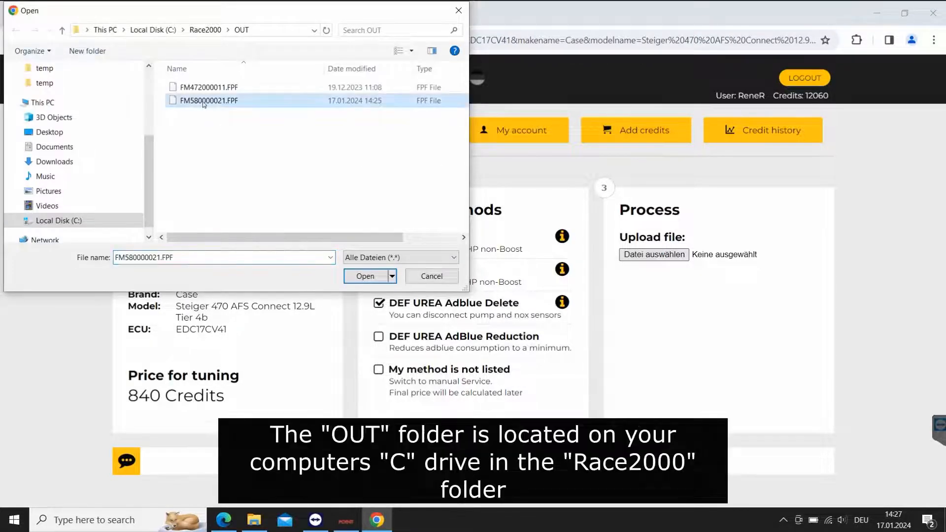
click(373, 278)
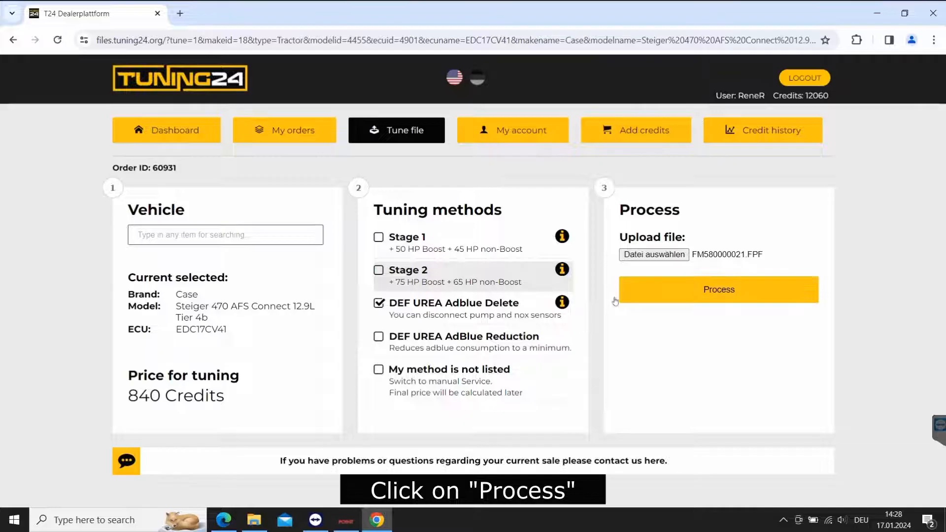
Step: Process the uploaded file, accept the Tuning24 terms and conditions, and buy and download the modified file
click(657, 298)
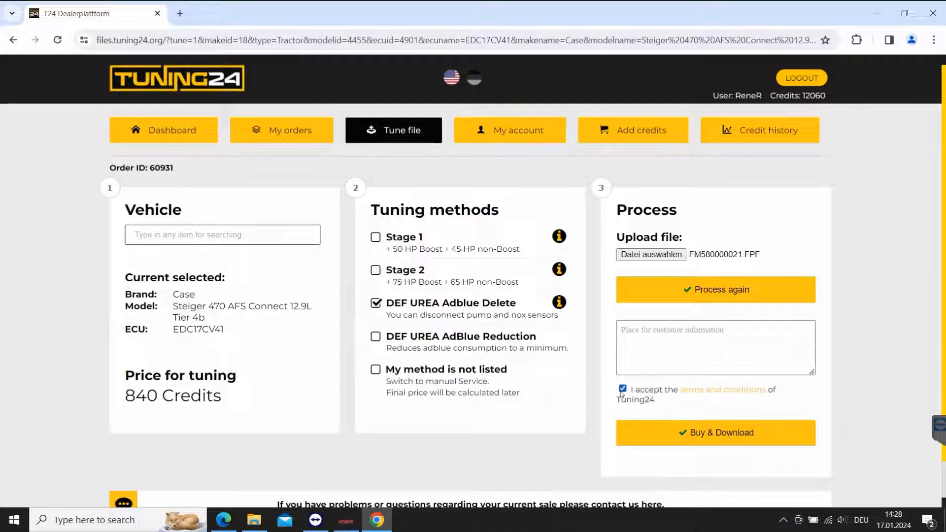
click(636, 440)
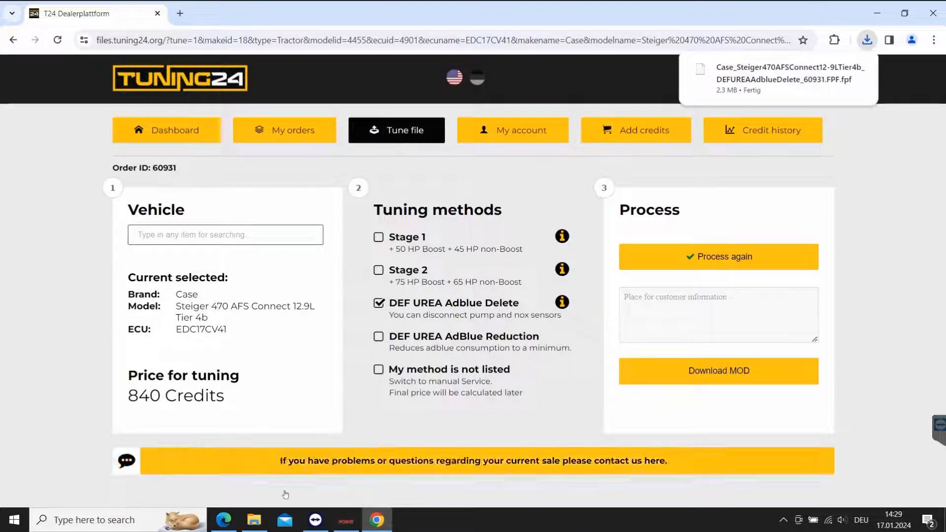
Step: Switch to File Explorer and copy the modified Case Steiger 470 FPF file from the Downloads folder
click(258, 510)
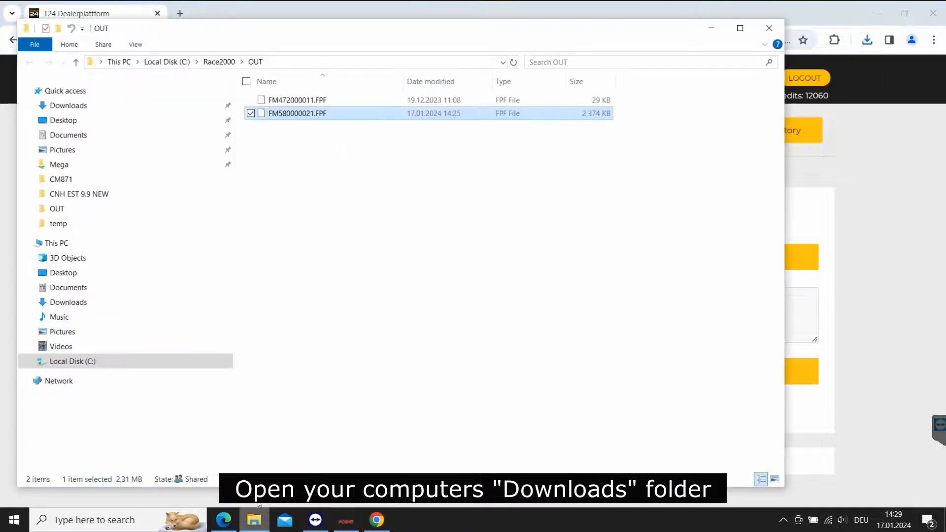
click(79, 107)
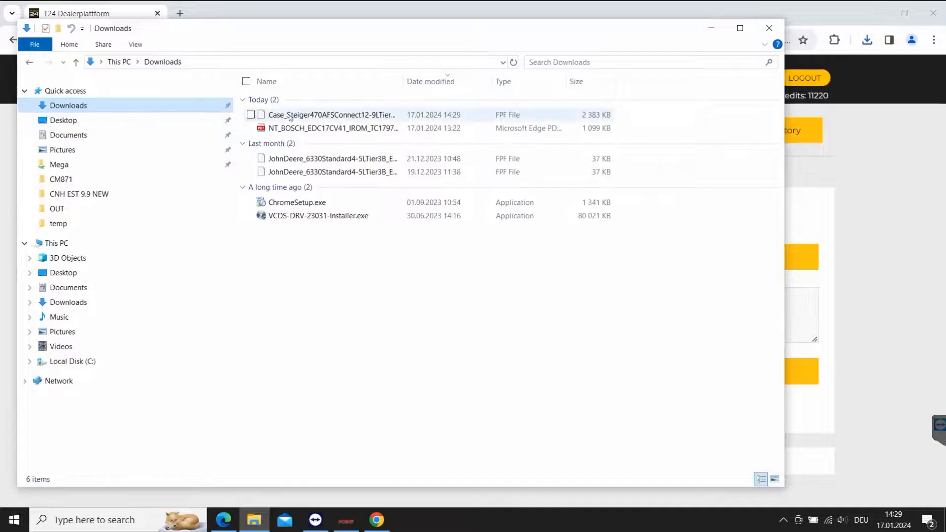
click(294, 117)
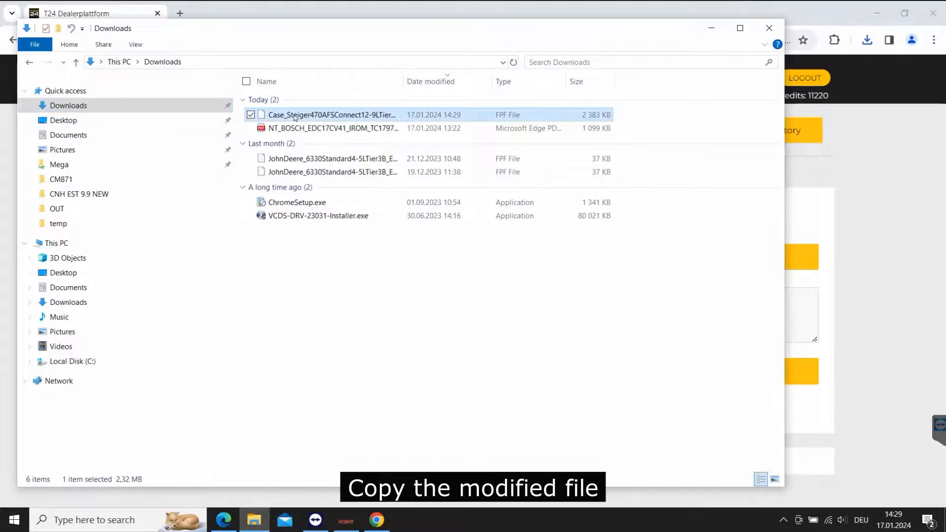
right_click(295, 115)
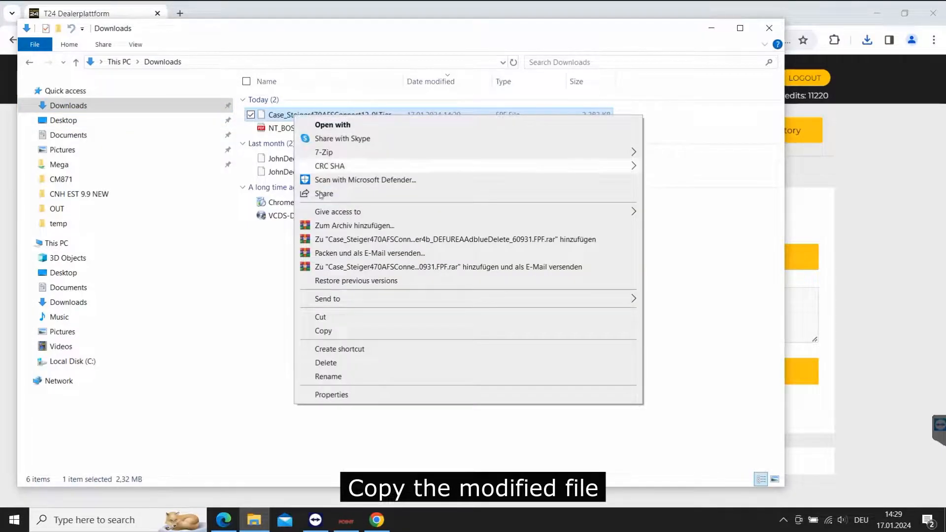
click(324, 331)
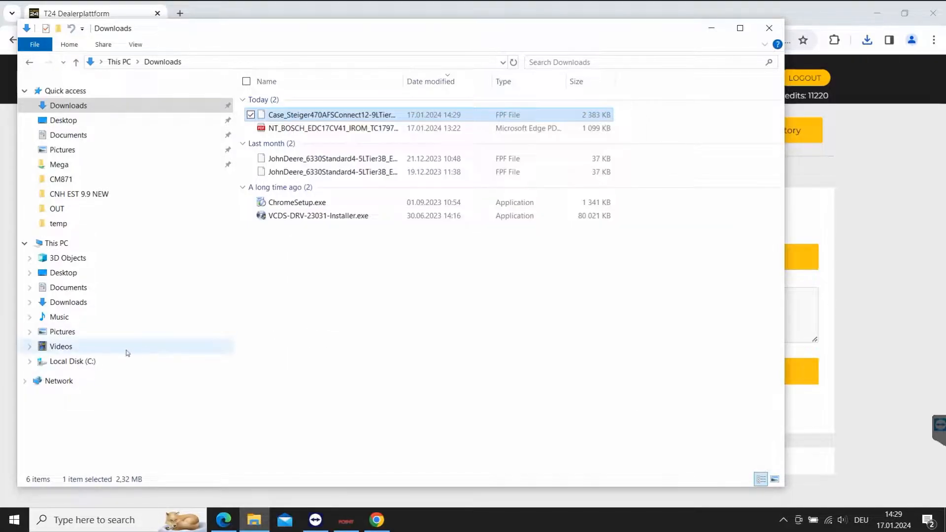
Step: Paste the modified FPF file into the IN folder of Race2000 on Local Disk (C:) and minimize the window
click(88, 361)
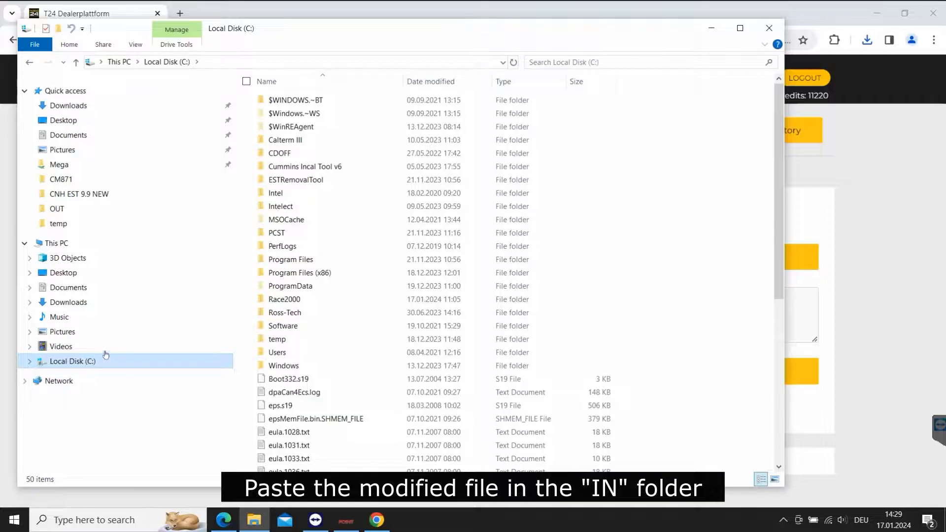
double_click(281, 301)
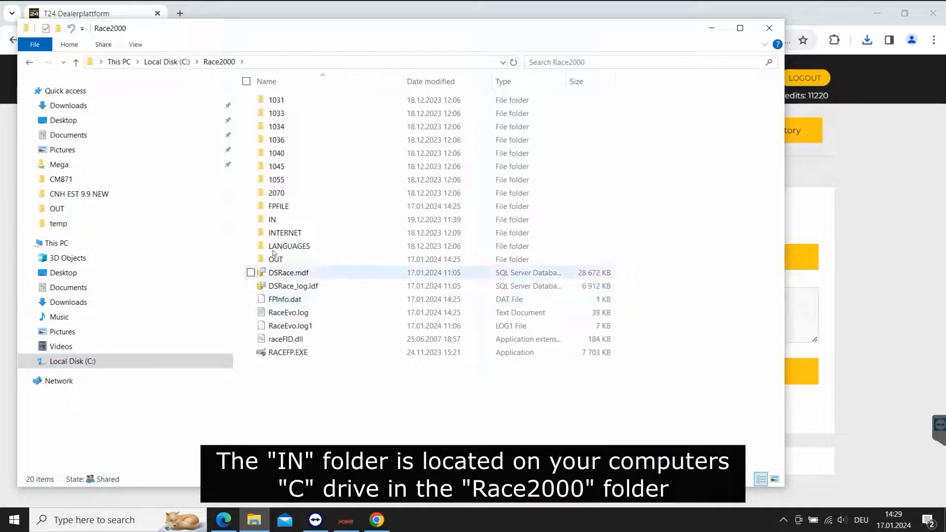
click(272, 220)
double_click(271, 220)
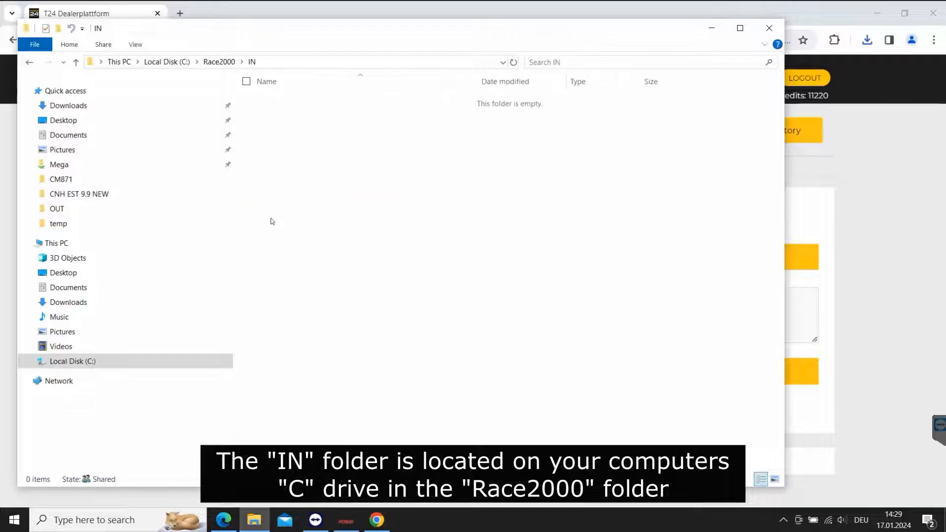
right_click(323, 174)
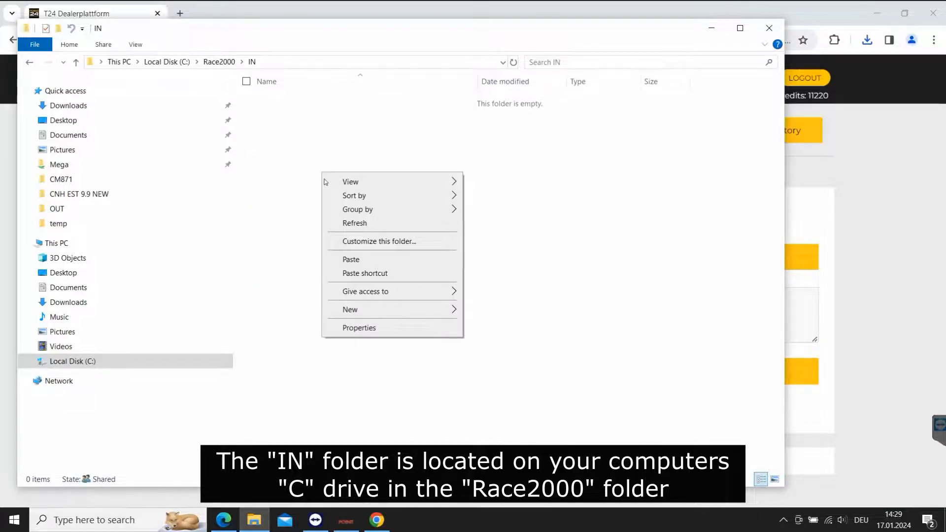
click(348, 261)
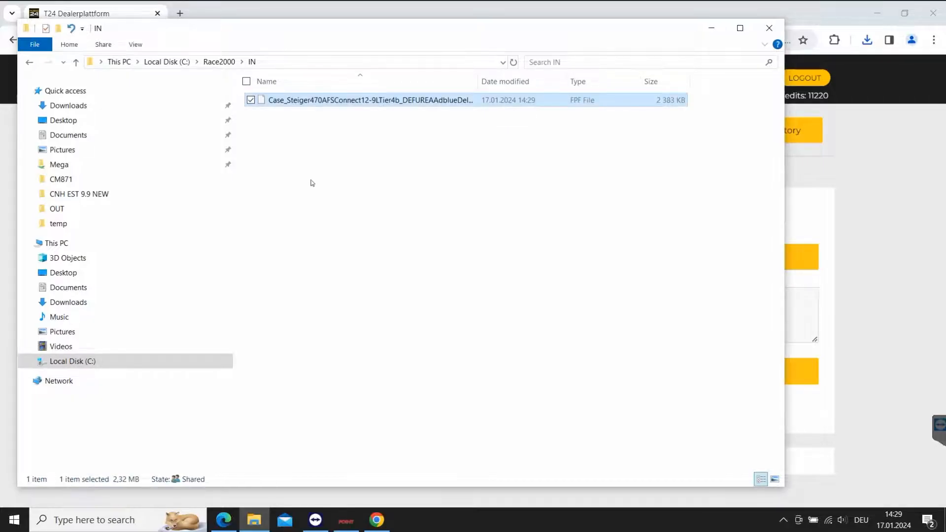
click(714, 28)
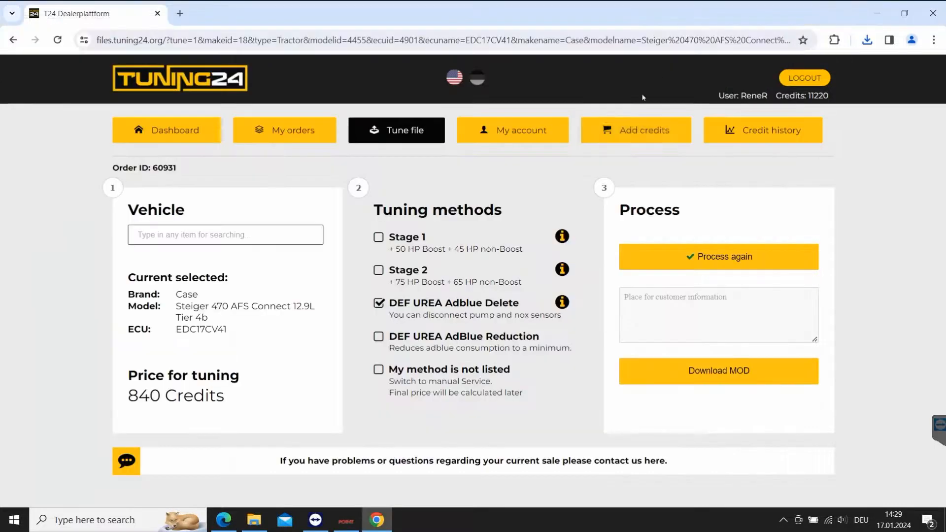
Step: Switch to the FlashPoint Client and import the modified file from the IN source folder
click(345, 520)
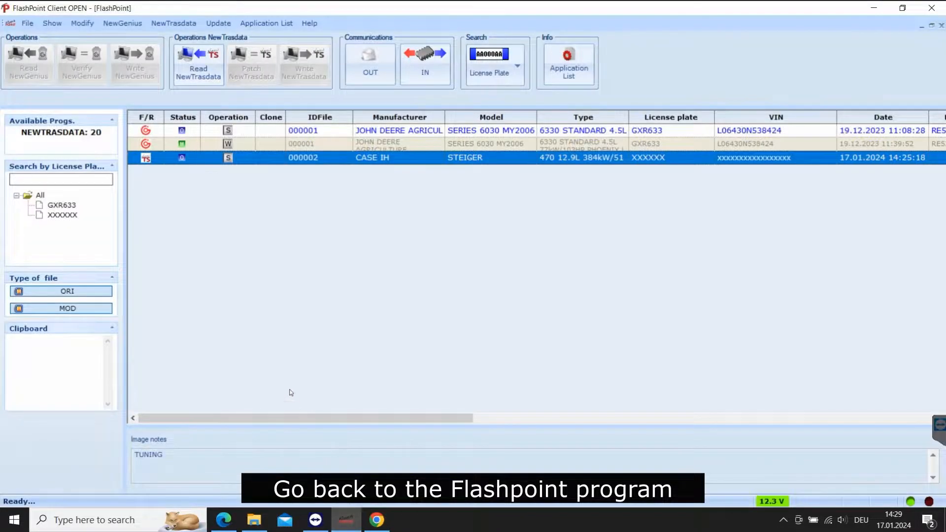
click(423, 65)
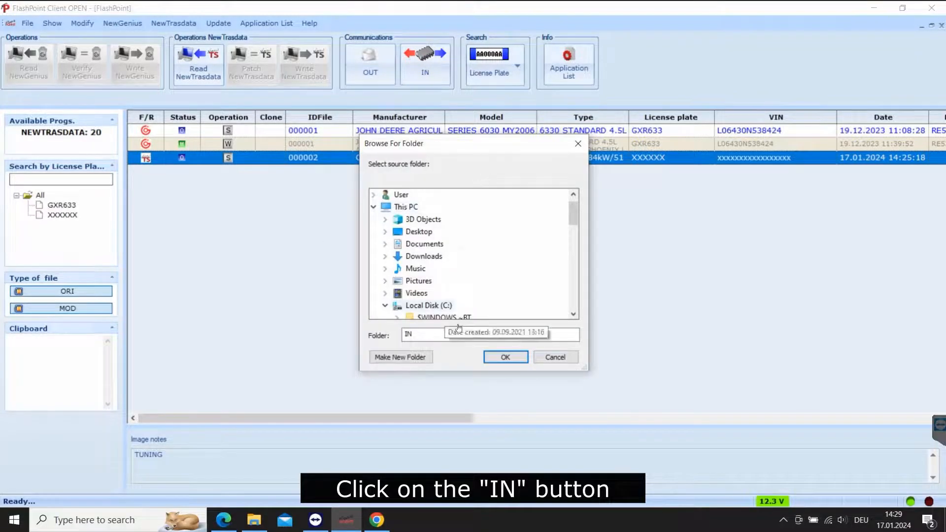
click(494, 362)
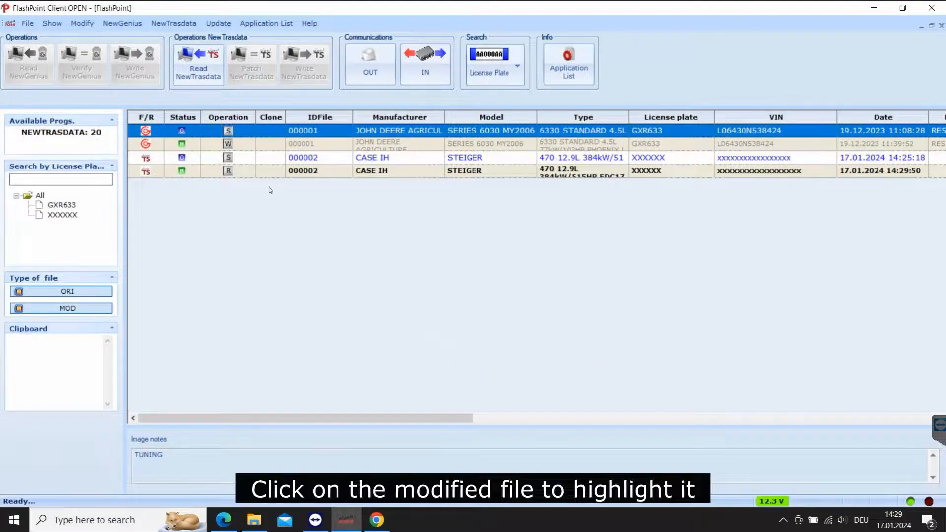
Step: Write the modified CASE IH STEIGER file to the ECU's Micro memory with NewTrasdata, keeping the preset bench mode connection
click(266, 172)
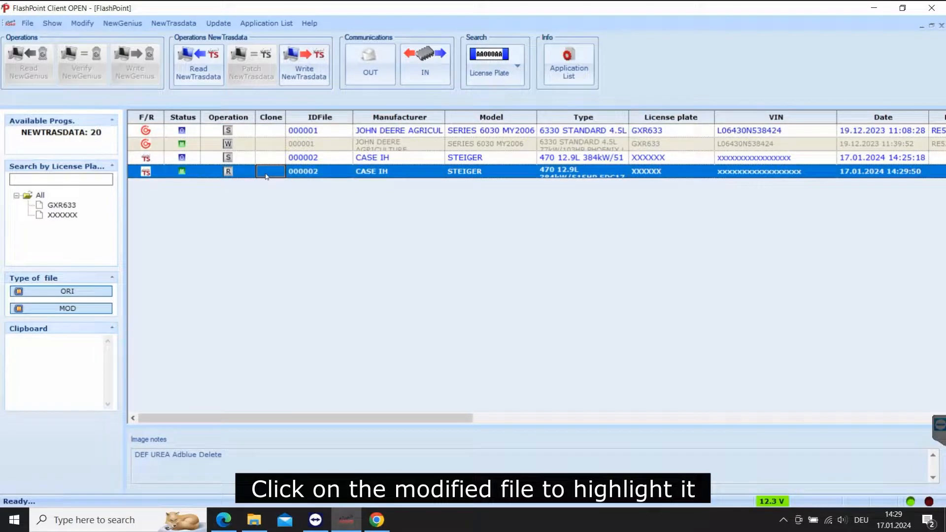
click(308, 76)
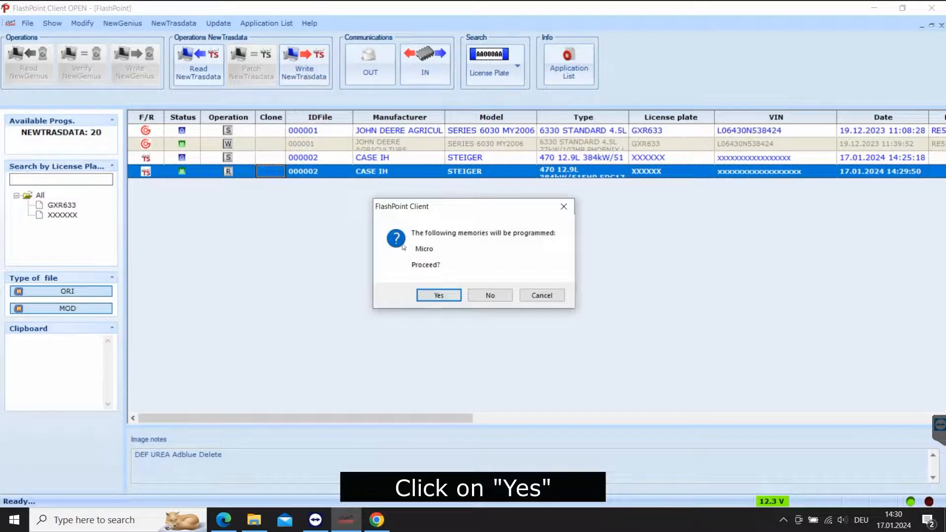
click(432, 292)
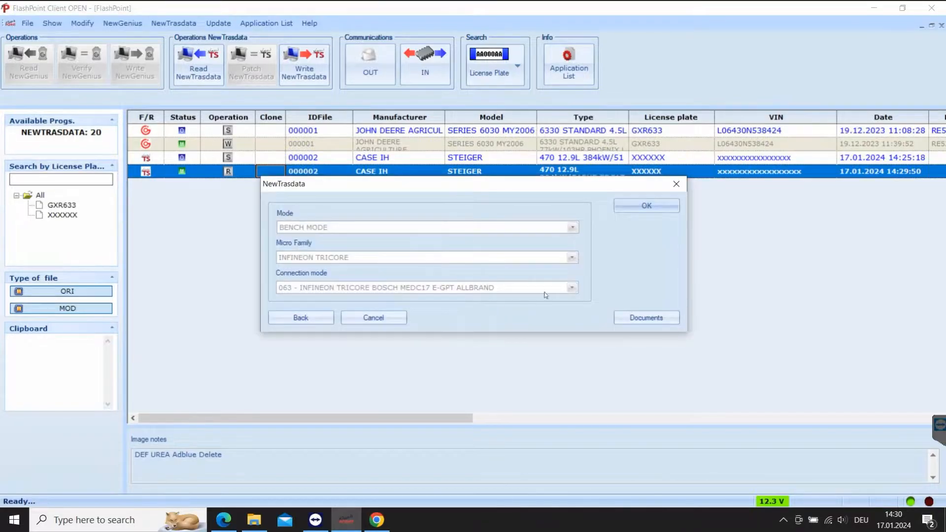
click(645, 207)
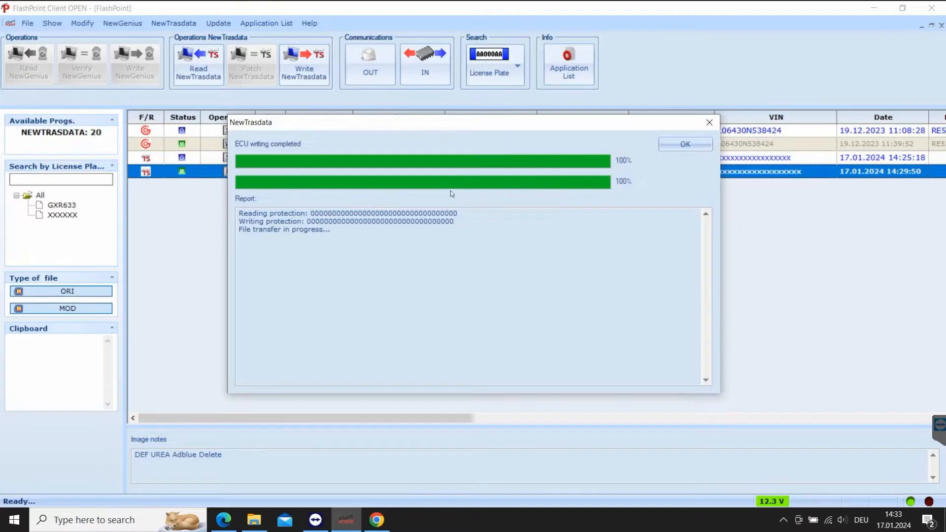
click(687, 144)
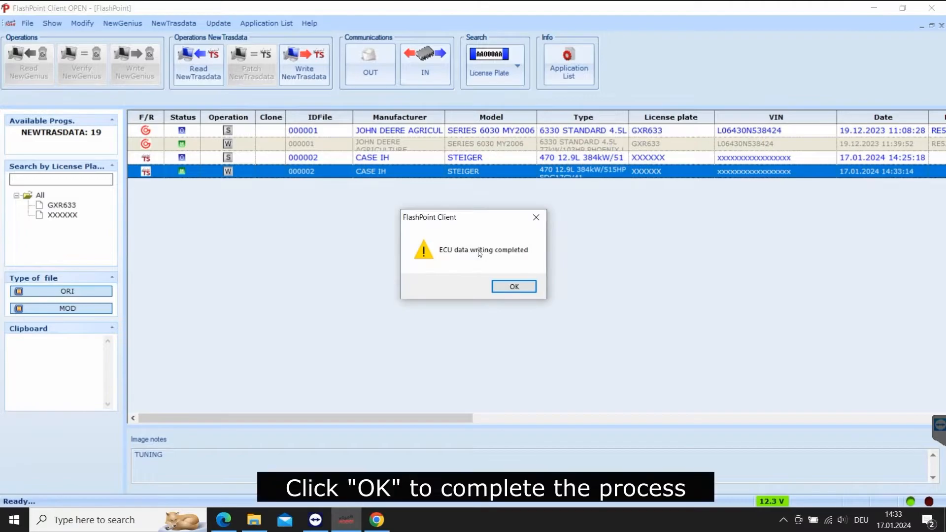
click(503, 288)
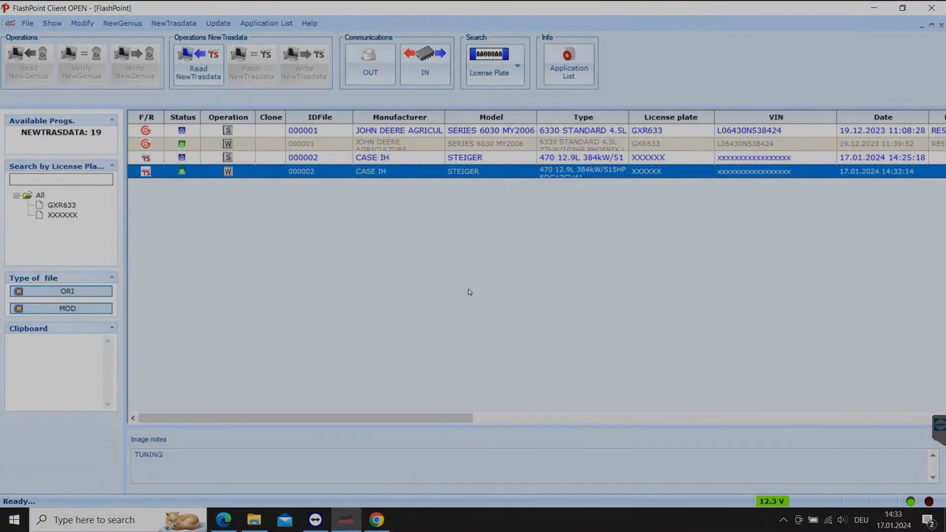